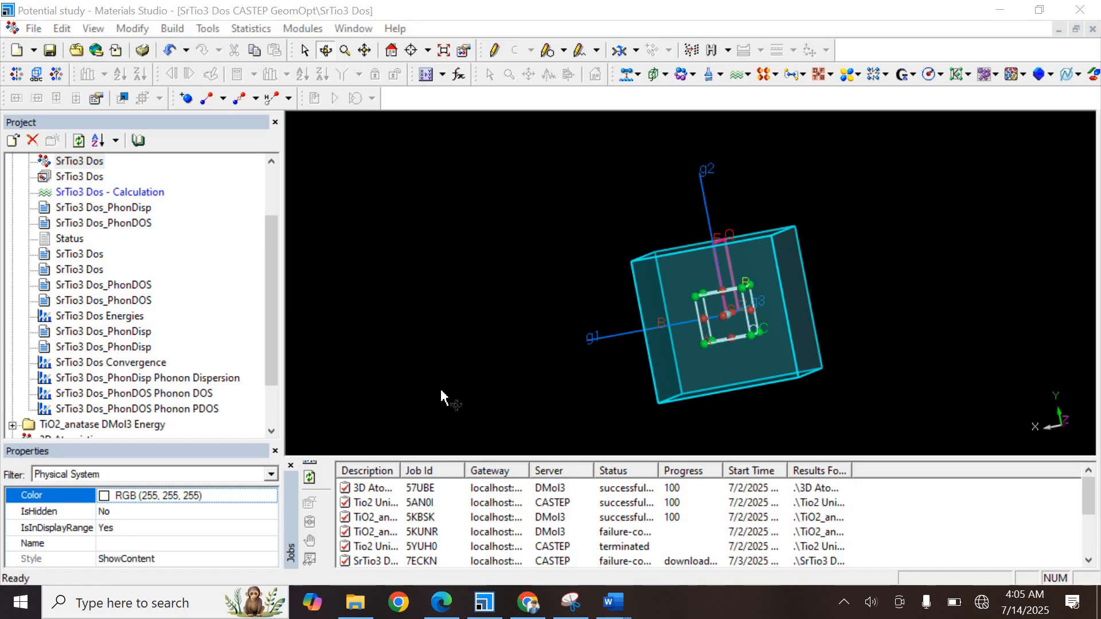
Open the phonon dispersion chart and the phonon partial DOS chart of the SrTio3 Dos results to examine them
{"action": "mouse_move", "coordinate": [647, 336]}
{"action": "left_mouse_down"}
{"action": "mouse_move", "coordinate": [697, 327]}
{"action": "mouse_move", "coordinate": [673, 347]}
{"action": "left_mouse_up"}
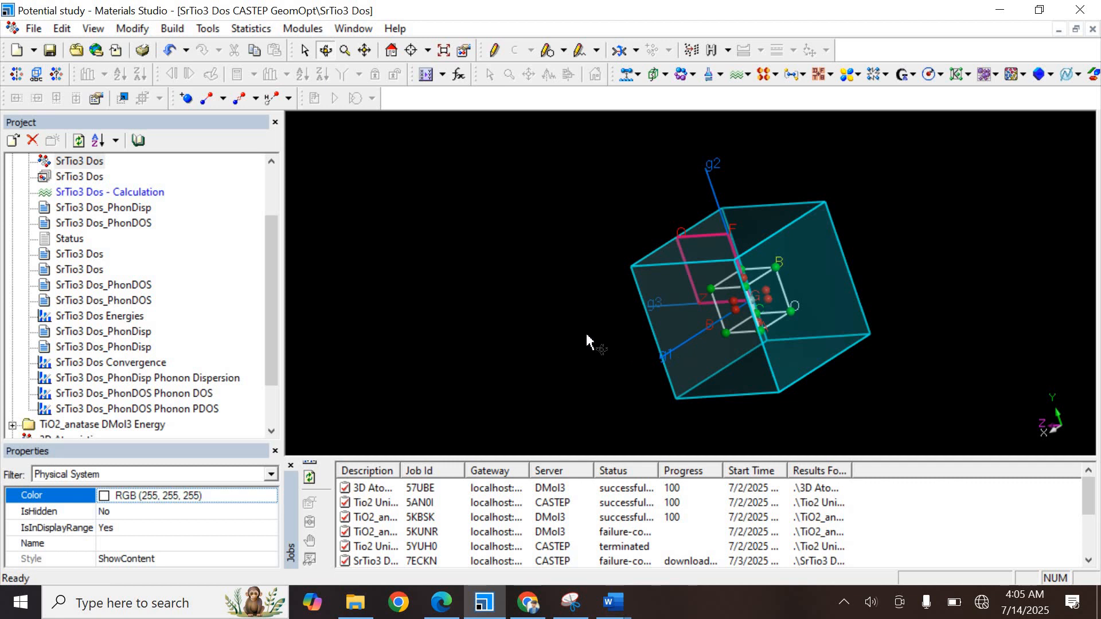
{"action": "left_click_drag", "start_coordinate": [687, 302], "coordinate": [693, 301]}
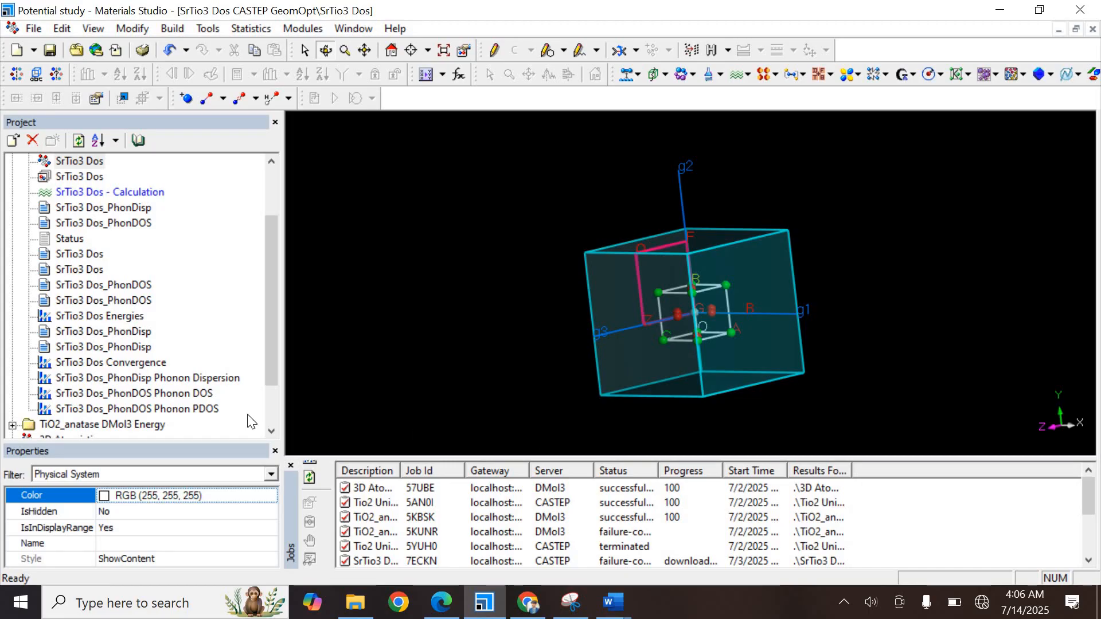
{"action": "double_click", "coordinate": [201, 379]}
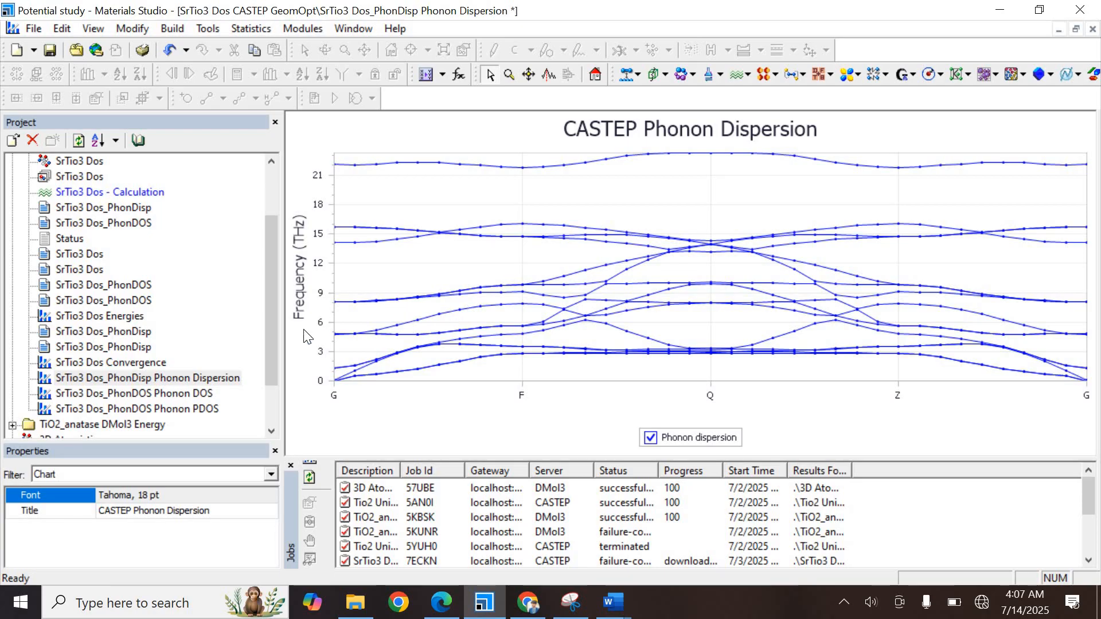
{"action": "double_click", "coordinate": [198, 410]}
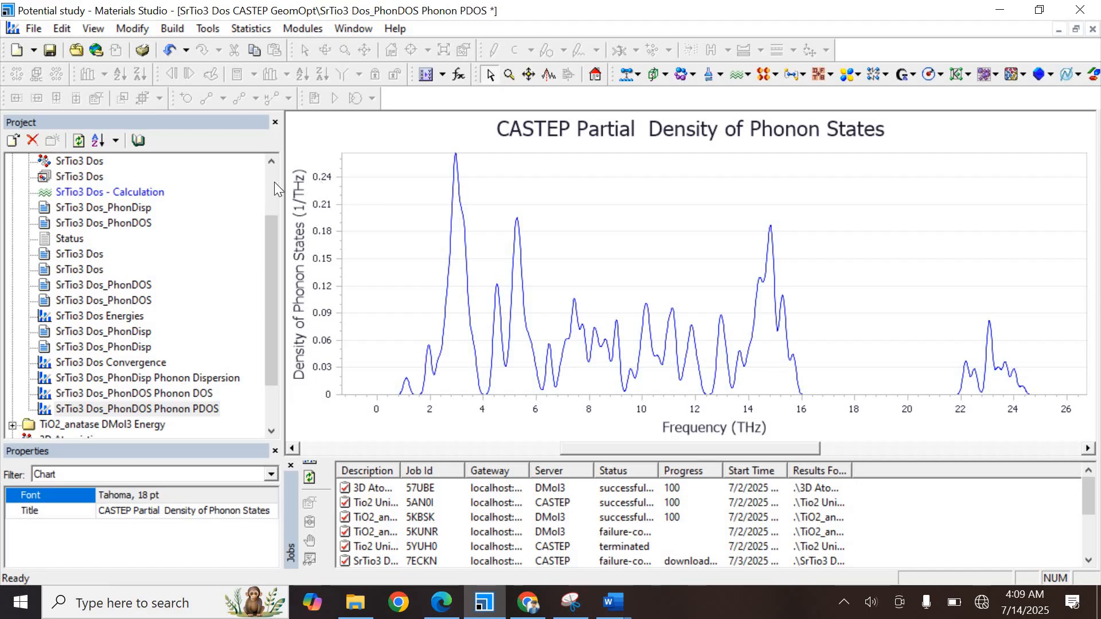
Open the CASTEP Calculation settings and review the Setup, Electronic and geometry optimization minimizer and options settings
{"action": "left_click", "coordinate": [153, 192]}
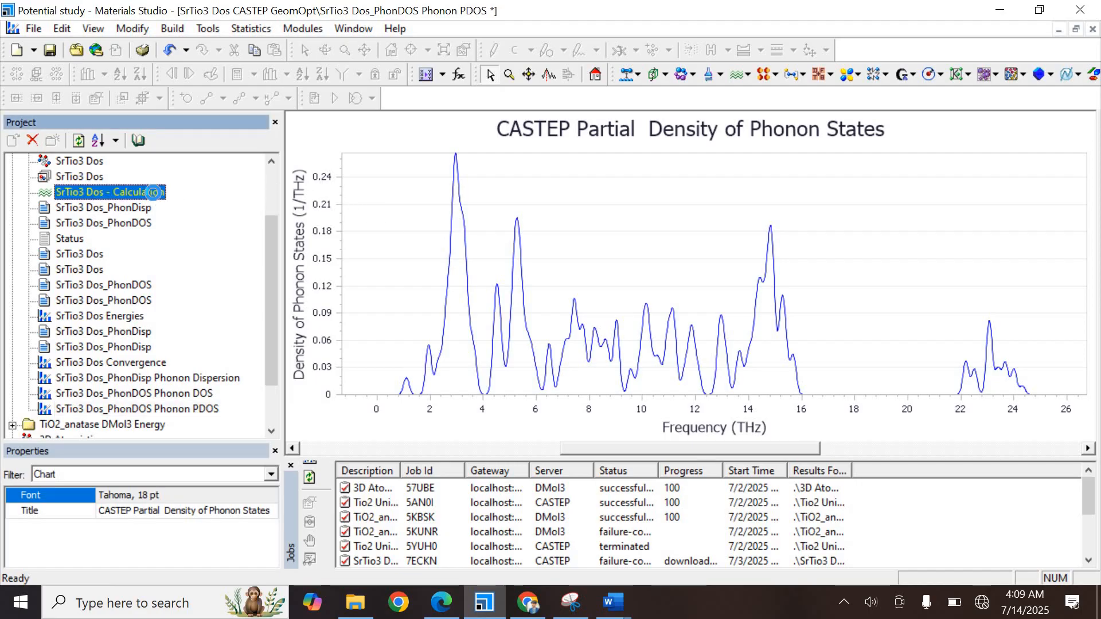
{"action": "double_click", "coordinate": [153, 193]}
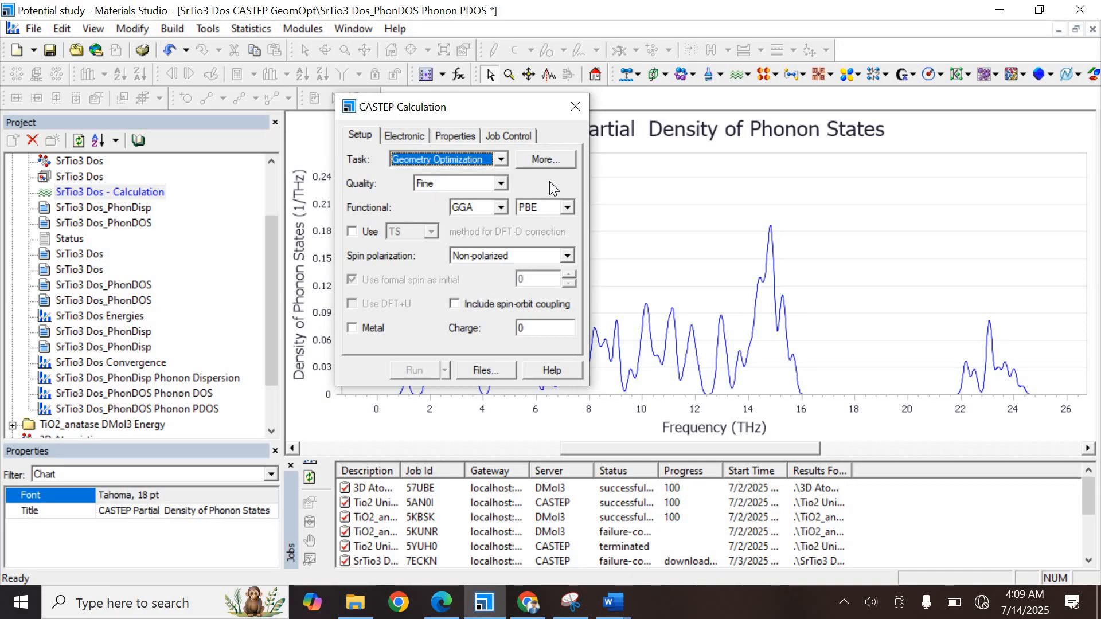
{"action": "left_click", "coordinate": [424, 141]}
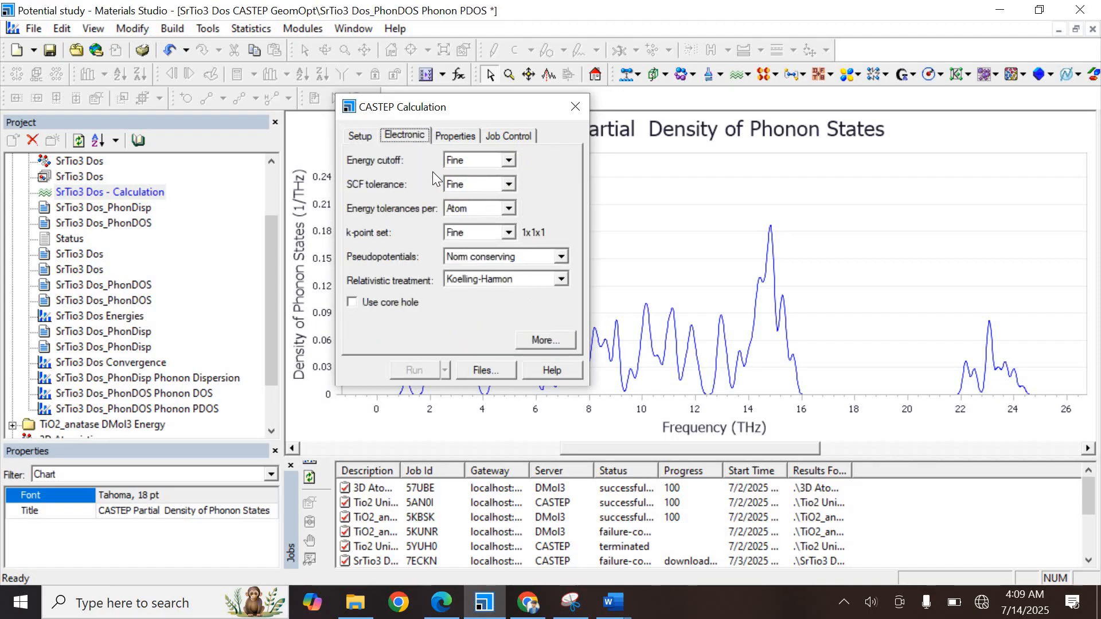
{"action": "left_click", "coordinate": [360, 129]}
{"action": "left_click", "coordinate": [547, 160]}
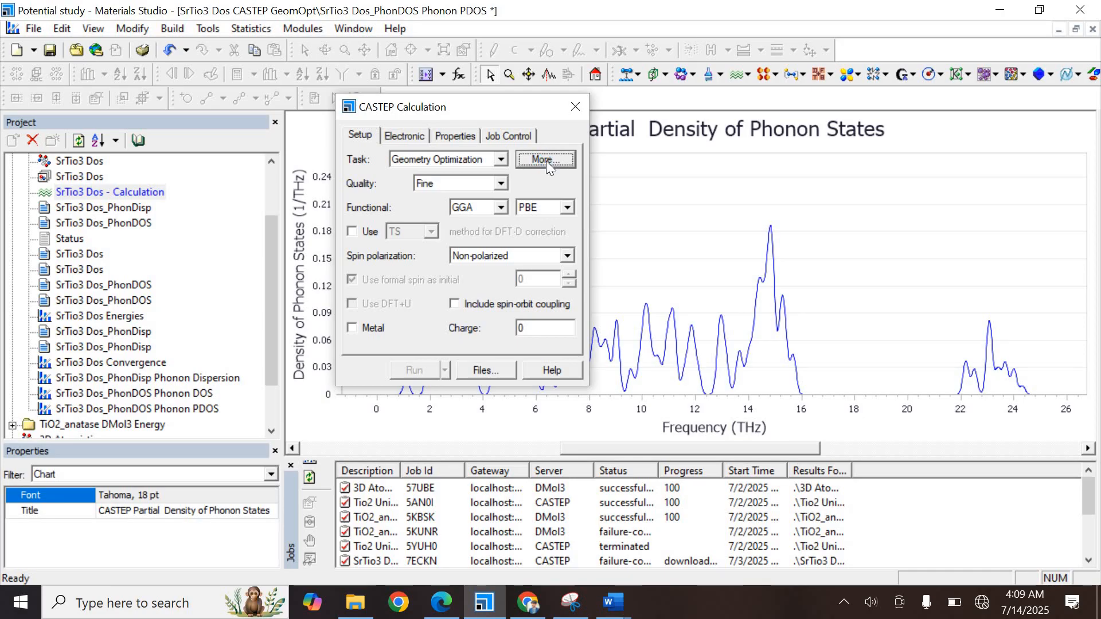
{"action": "left_click", "coordinate": [506, 177]}
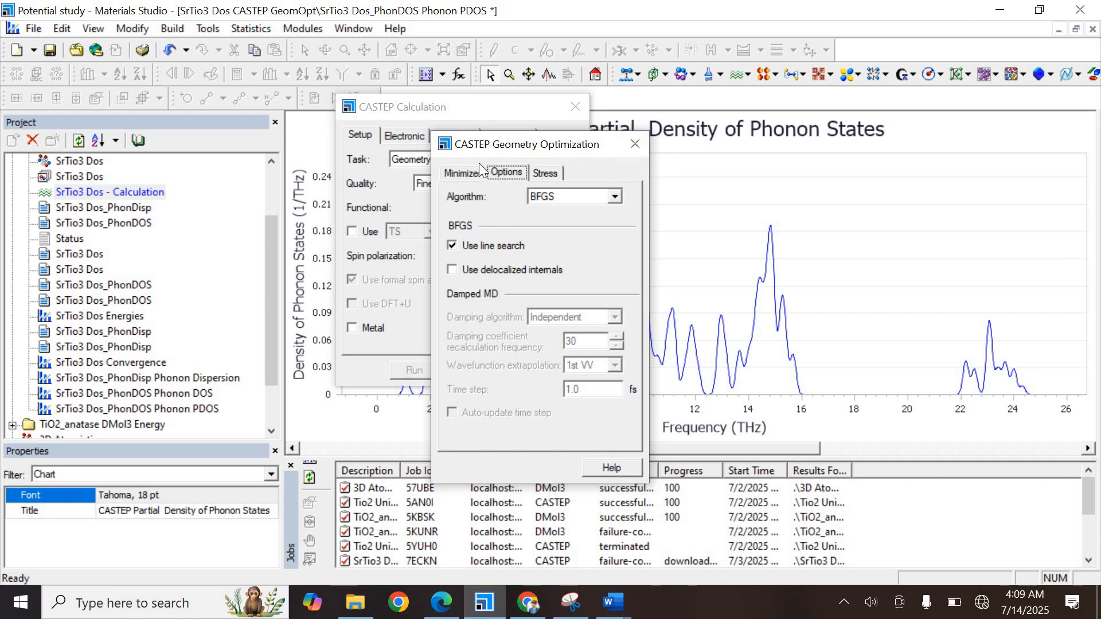
{"action": "left_click", "coordinate": [465, 173]}
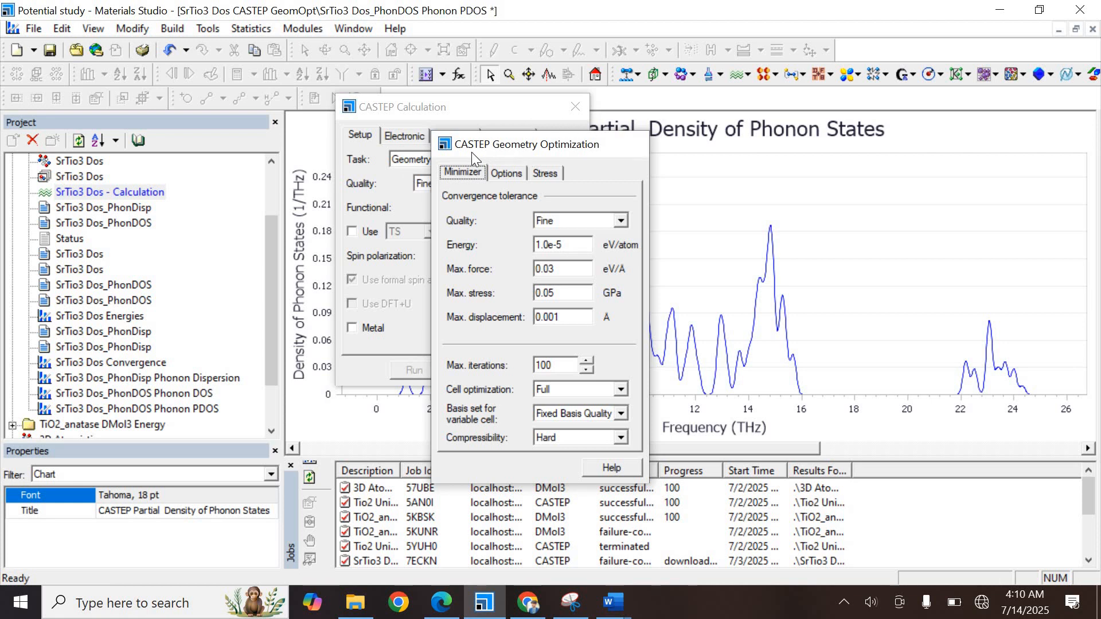
{"action": "left_click", "coordinate": [635, 145]}
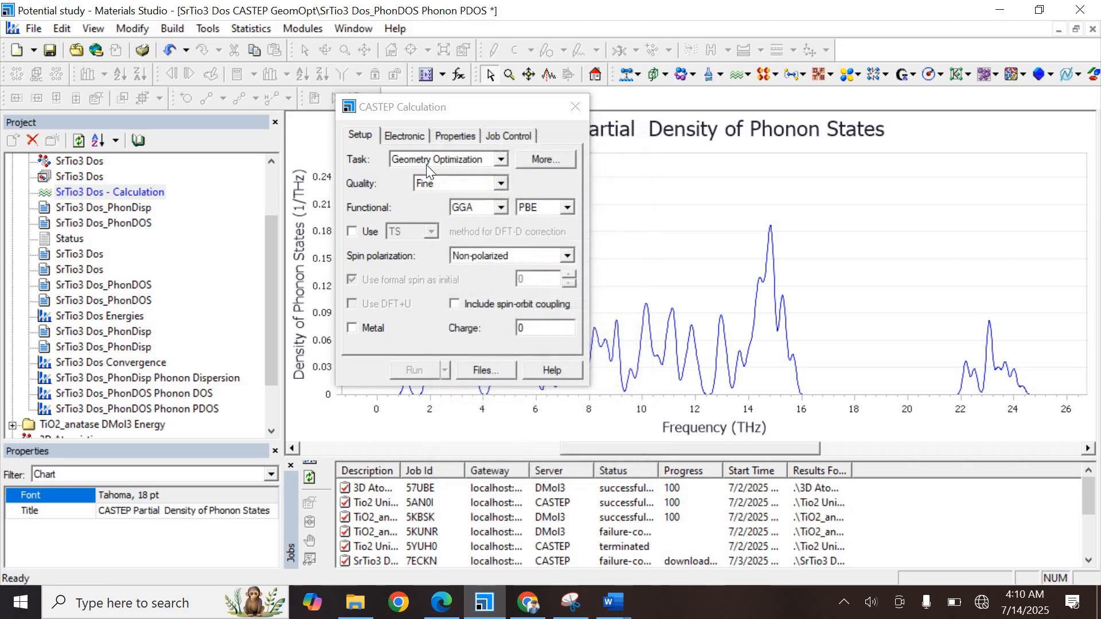
{"action": "left_click", "coordinate": [534, 159]}
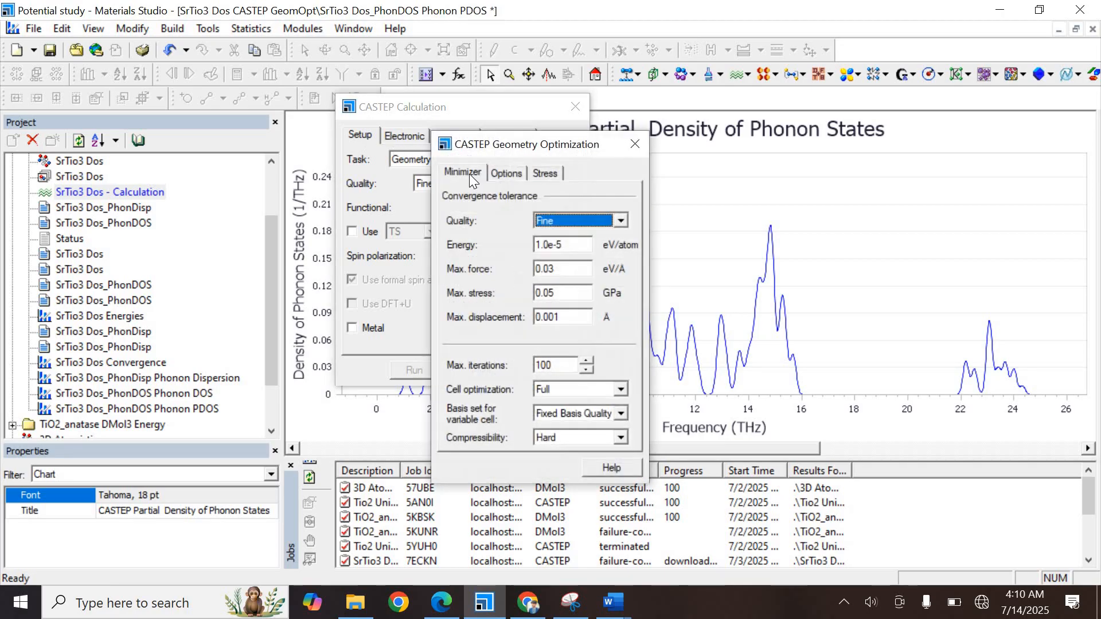
{"action": "left_click", "coordinate": [635, 144]}
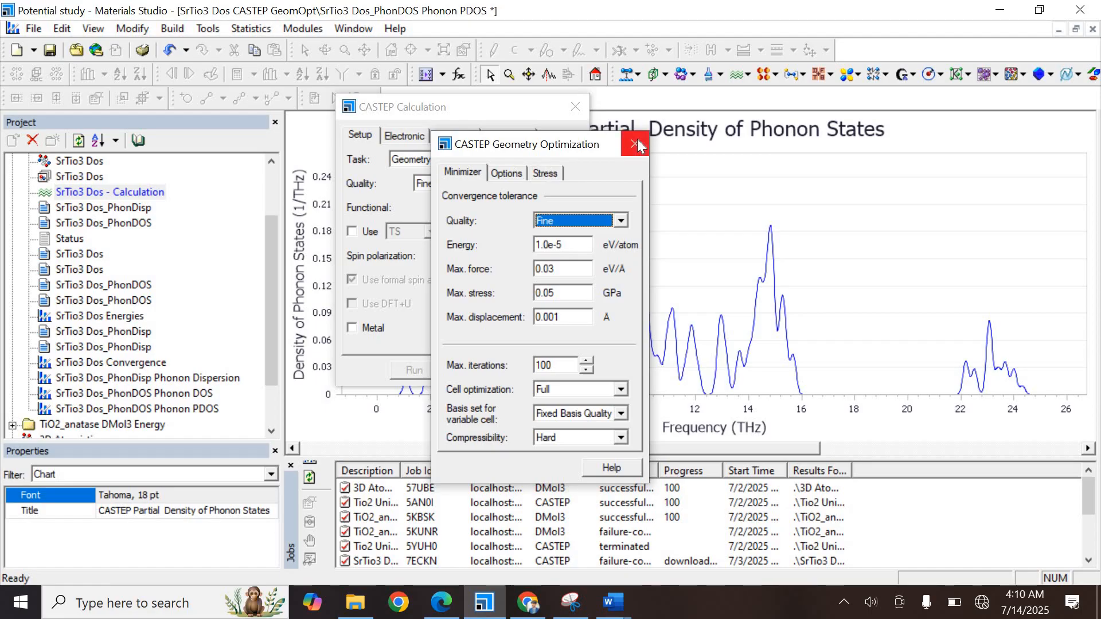
Review the electronic settings including the pseudopotential choices, then close the CASTEP Calculation dialog
{"action": "left_click", "coordinate": [403, 137]}
{"action": "left_click", "coordinate": [528, 256]}
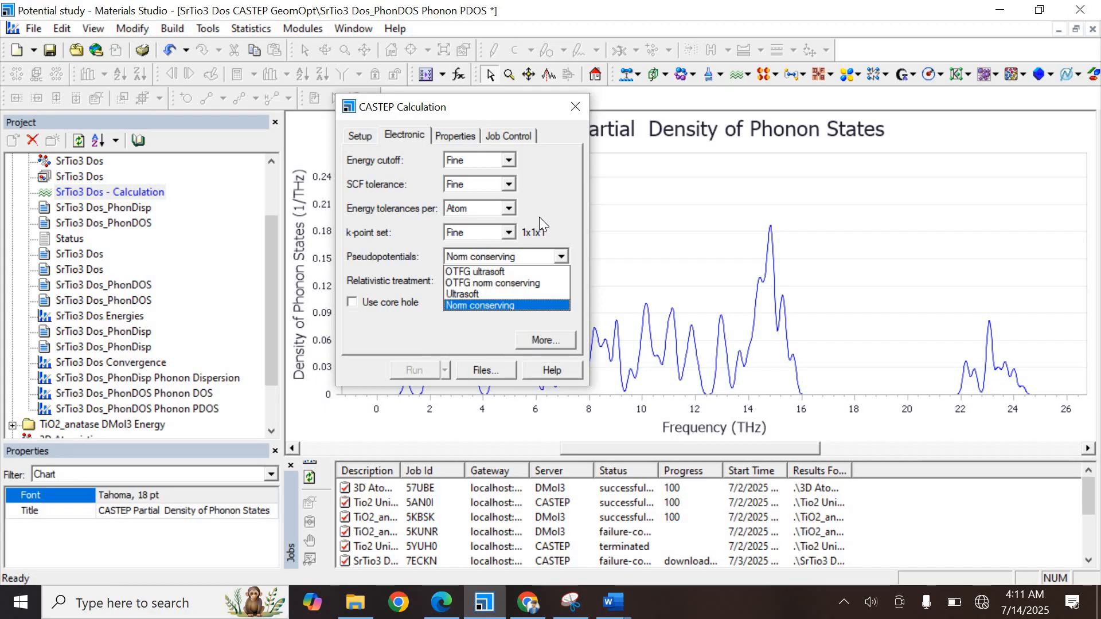
{"action": "left_click", "coordinate": [579, 109]}
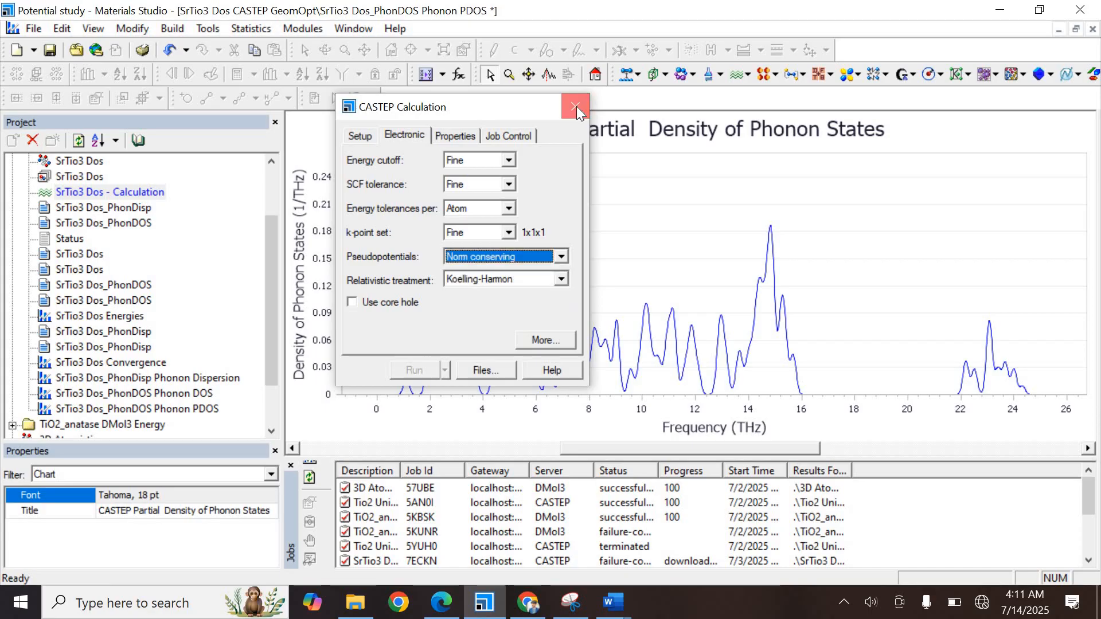
{"action": "left_click", "coordinate": [577, 107]}
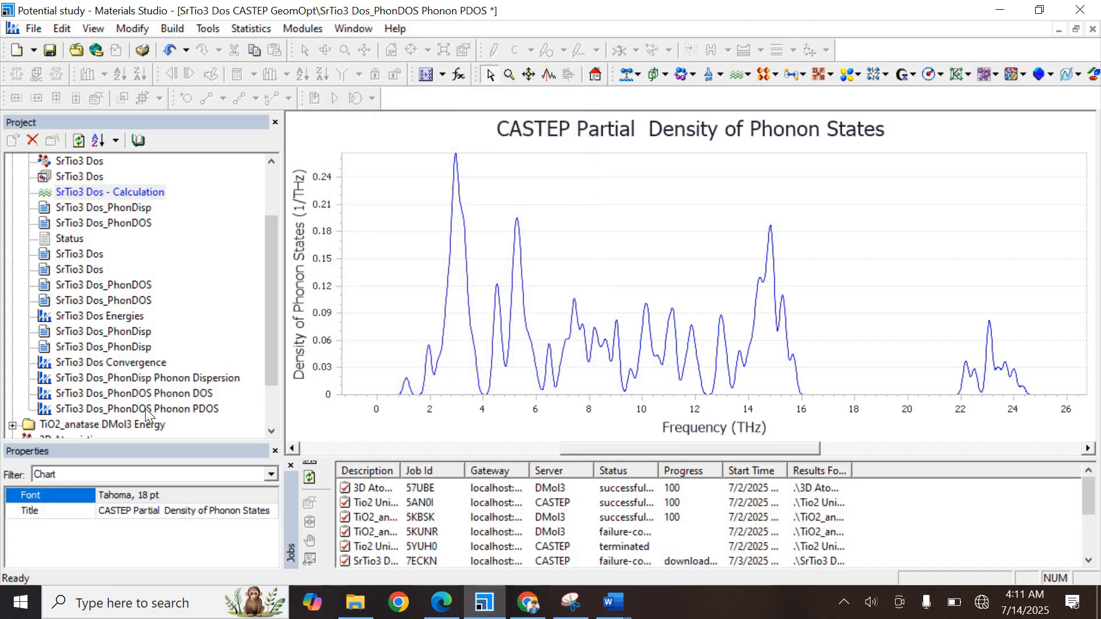
Reopen the CASTEP Calculation settings and set the task to Properties
{"action": "double_click", "coordinate": [133, 317]}
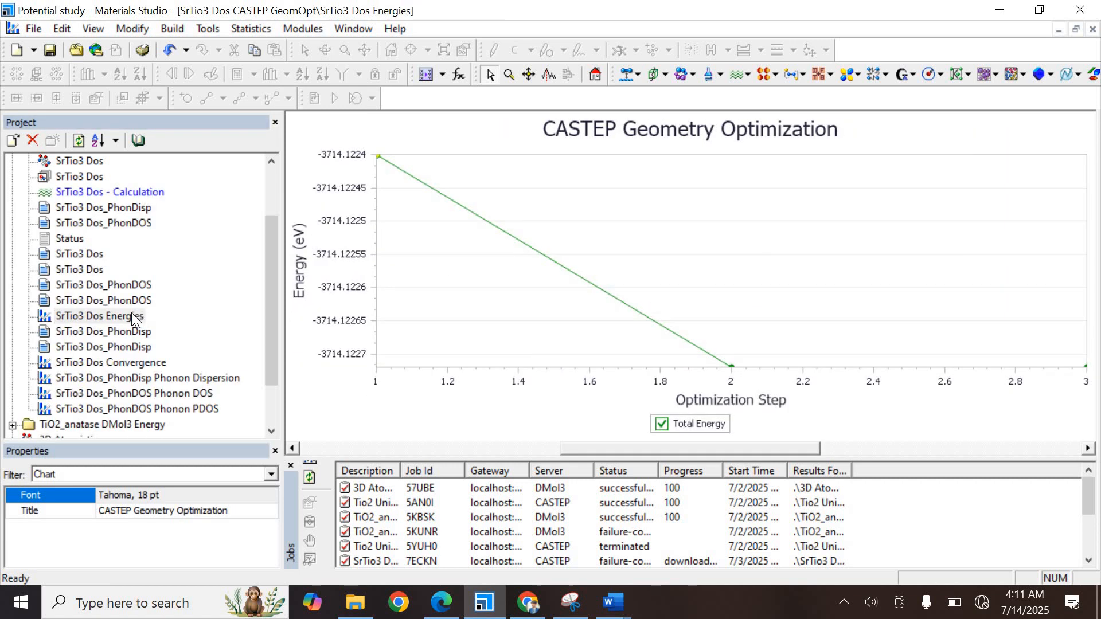
{"action": "left_click", "coordinate": [148, 378]}
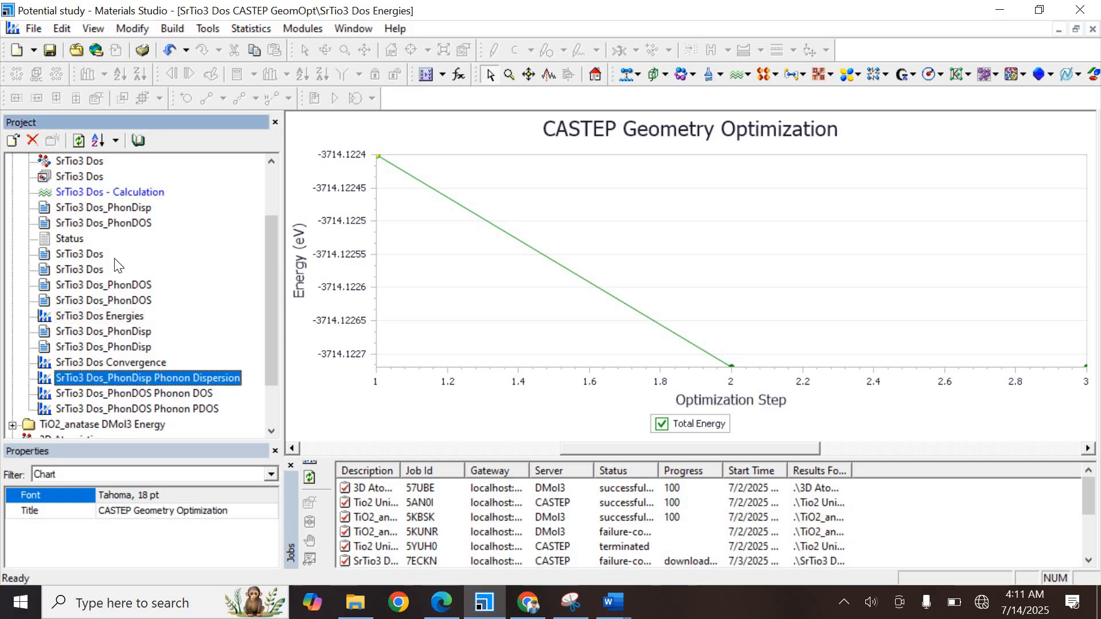
{"action": "left_click", "coordinate": [104, 193]}
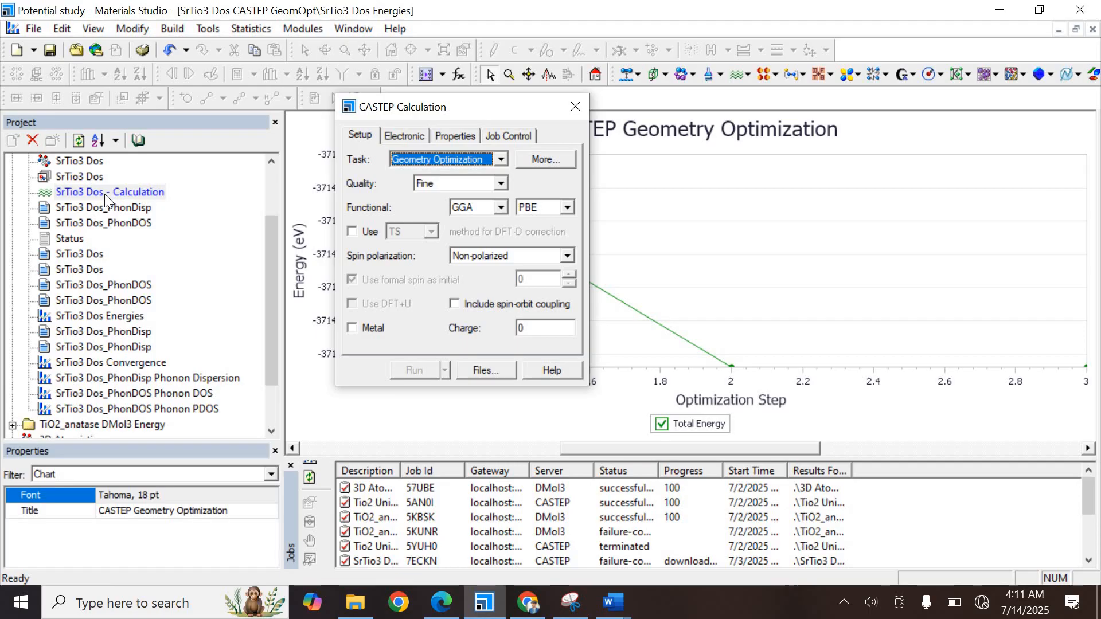
{"action": "left_click", "coordinate": [430, 159]}
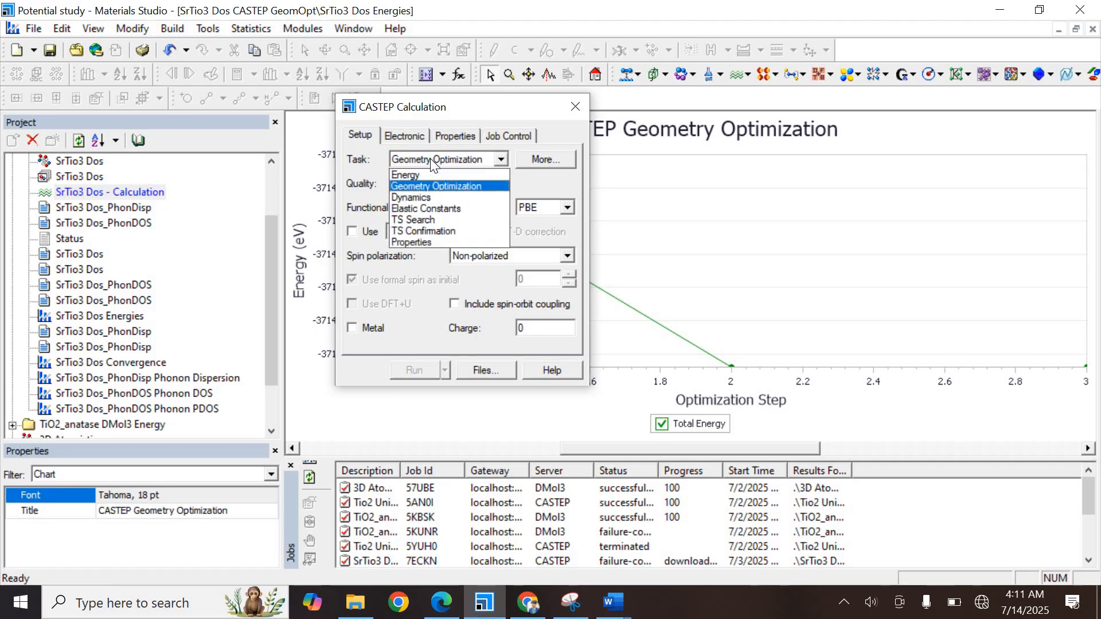
{"action": "left_click", "coordinate": [428, 242]}
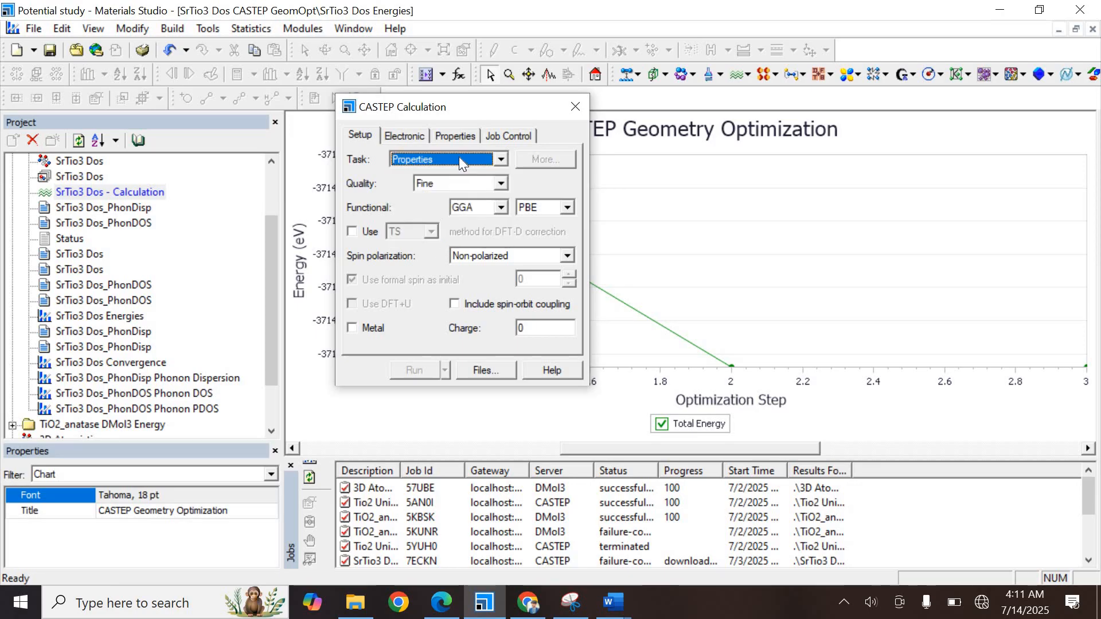
Select the Phonons property with Both output and LO-TO splitting, keeping the method as Linear response
{"action": "left_click", "coordinate": [456, 137]}
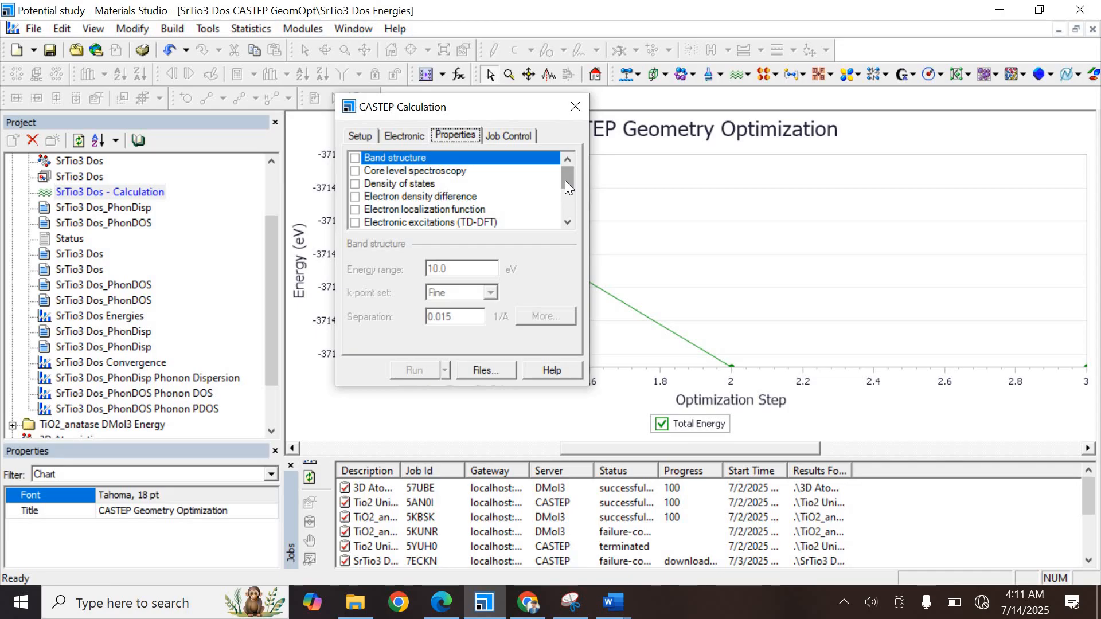
{"action": "left_click_drag", "start_coordinate": [565, 180], "coordinate": [566, 195]}
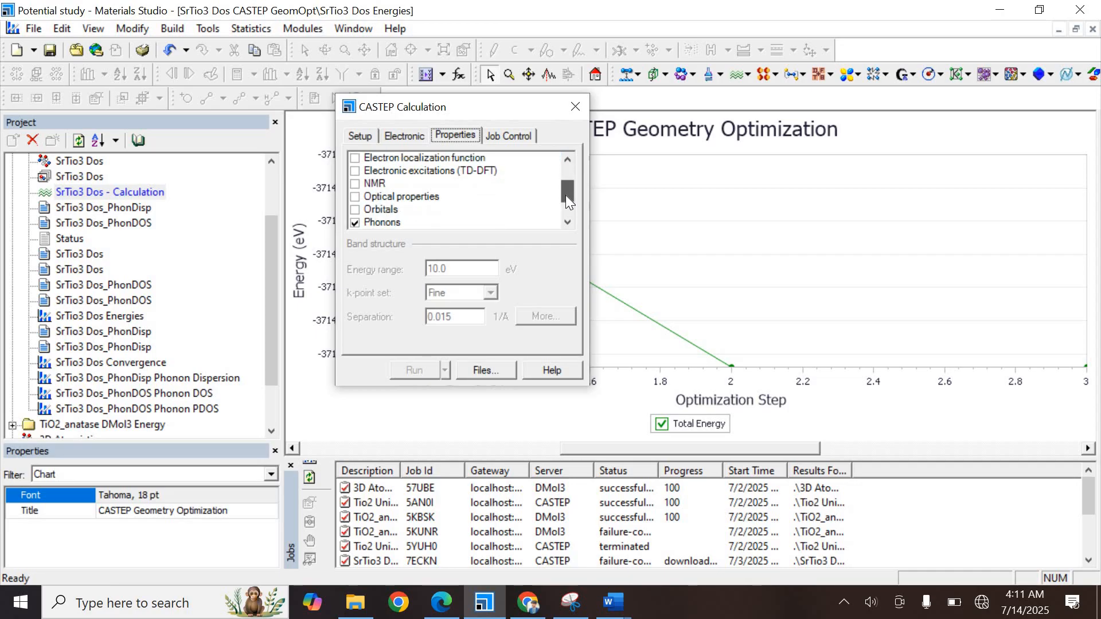
{"action": "left_click", "coordinate": [388, 223]}
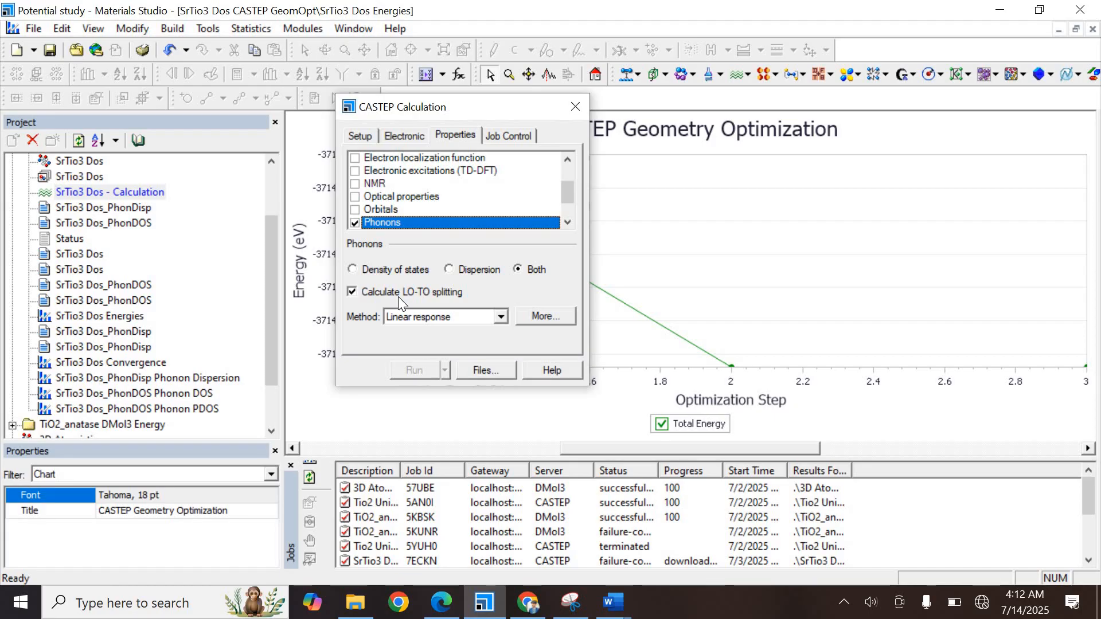
{"action": "left_click", "coordinate": [484, 319]}
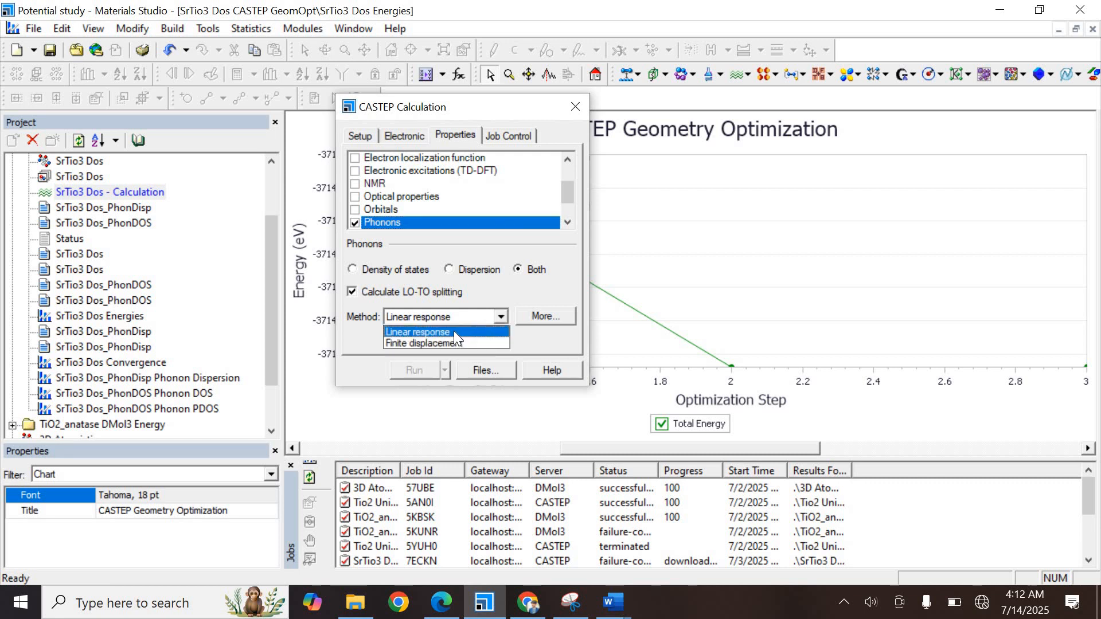
{"action": "left_click", "coordinate": [455, 333]}
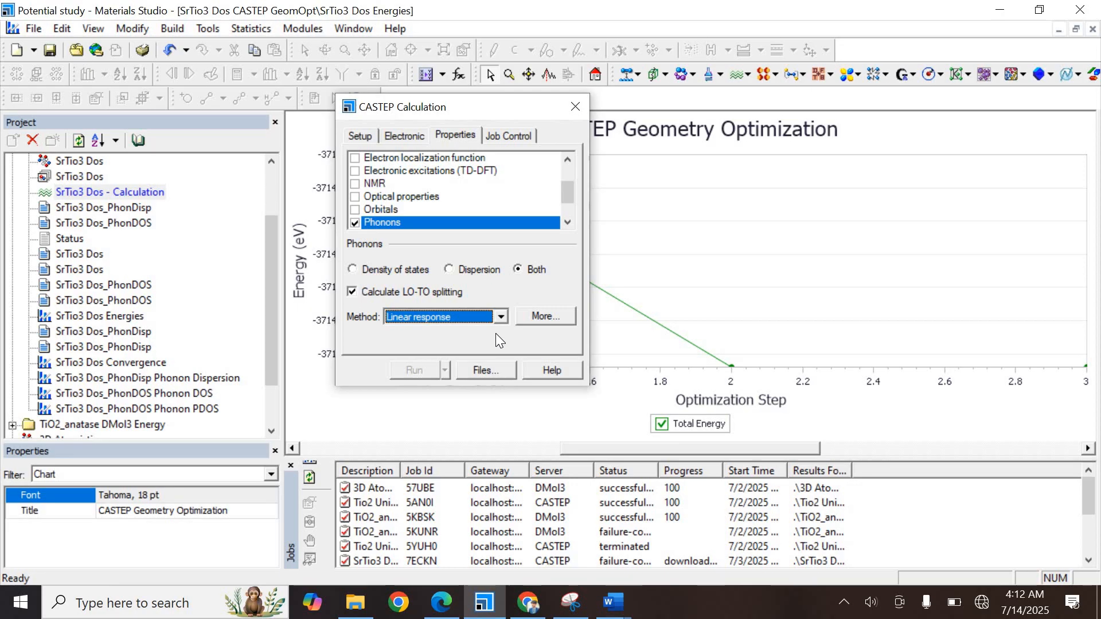
Open the phonon properties setup to review the linear response, dispersion and density of states settings, then close it
{"action": "left_click", "coordinate": [535, 316]}
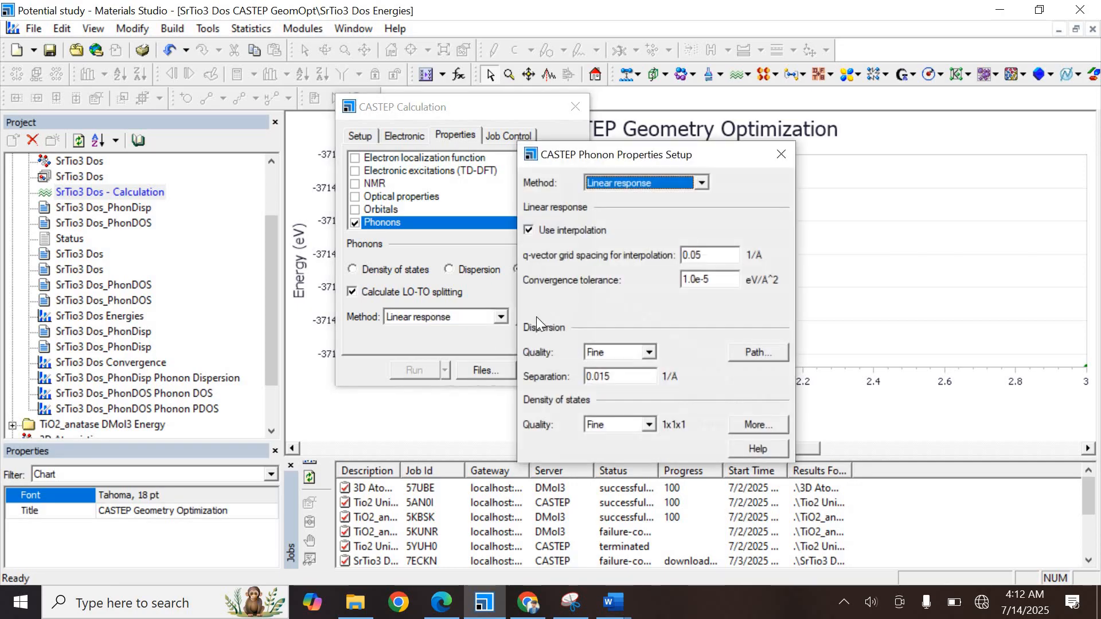
{"action": "left_click", "coordinate": [616, 373]}
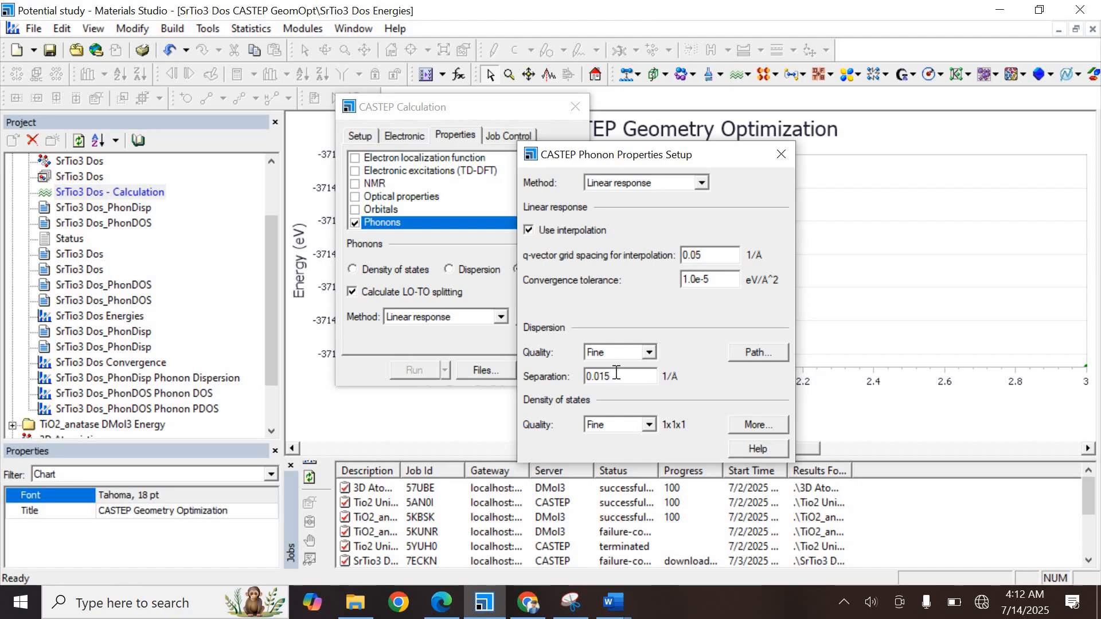
{"action": "left_click", "coordinate": [697, 250]}
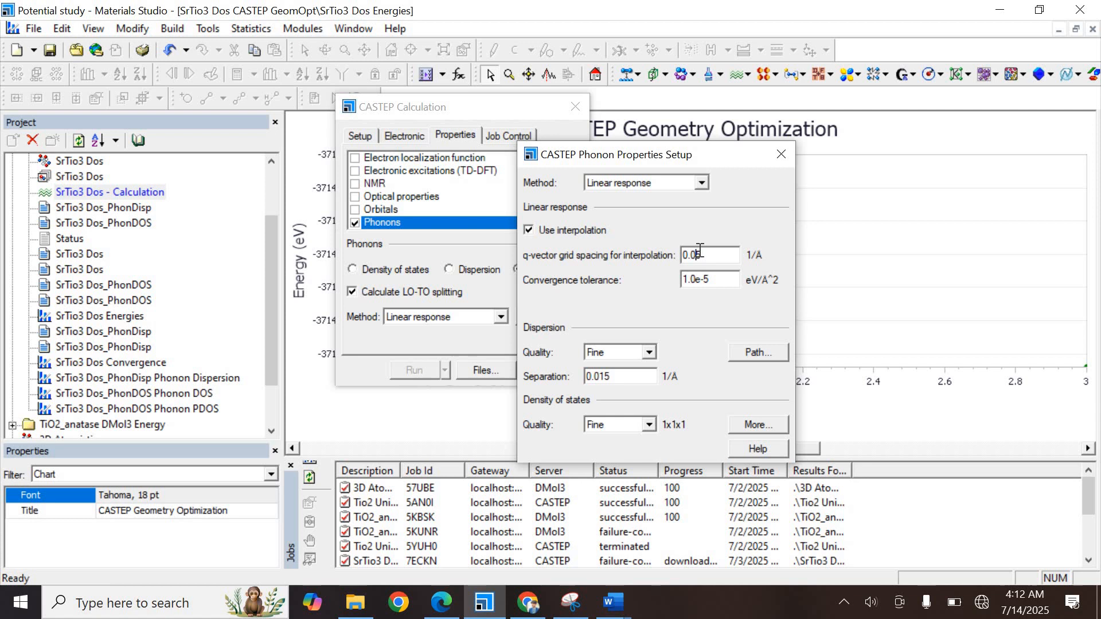
{"action": "left_click", "coordinate": [782, 154]}
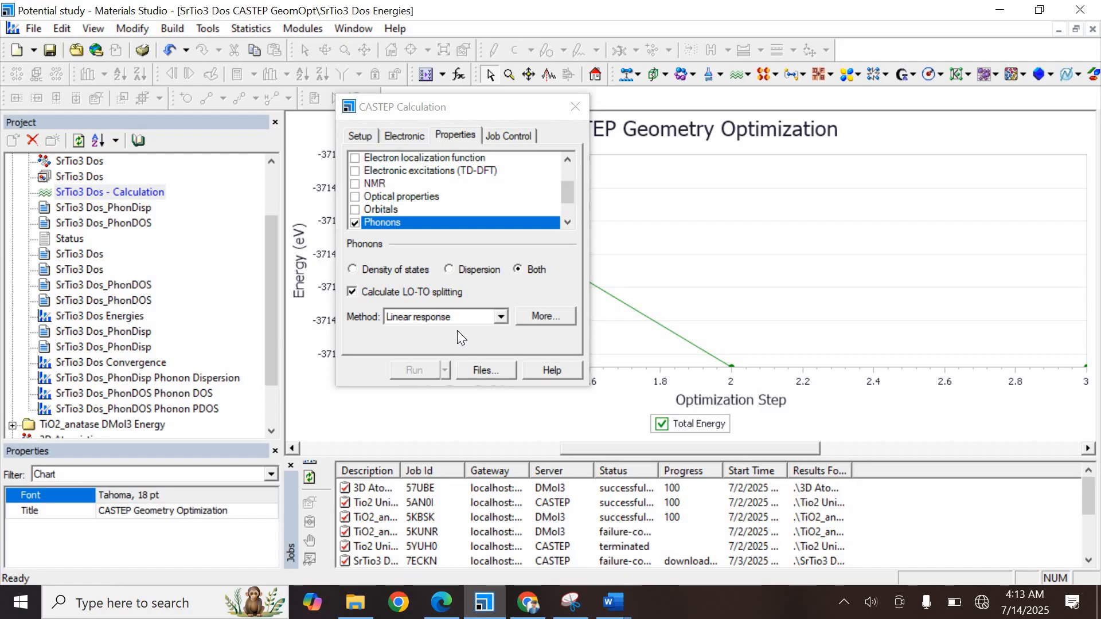
Bring up the phonon dispersion chart and close the CASTEP Calculation dialog
{"action": "double_click", "coordinate": [149, 379]}
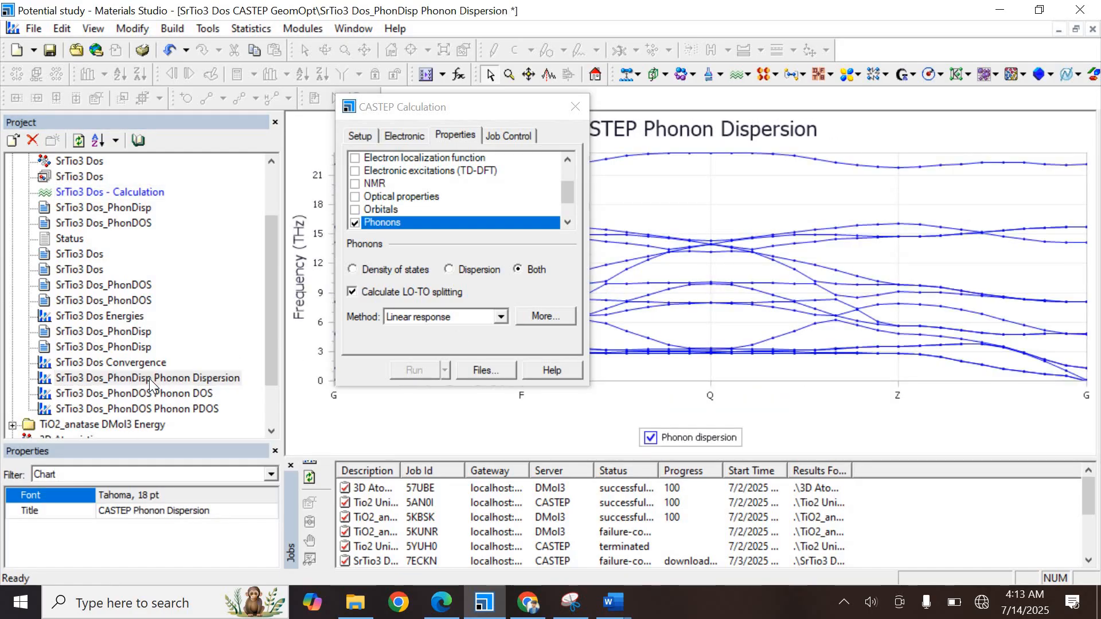
{"action": "left_click", "coordinate": [574, 107]}
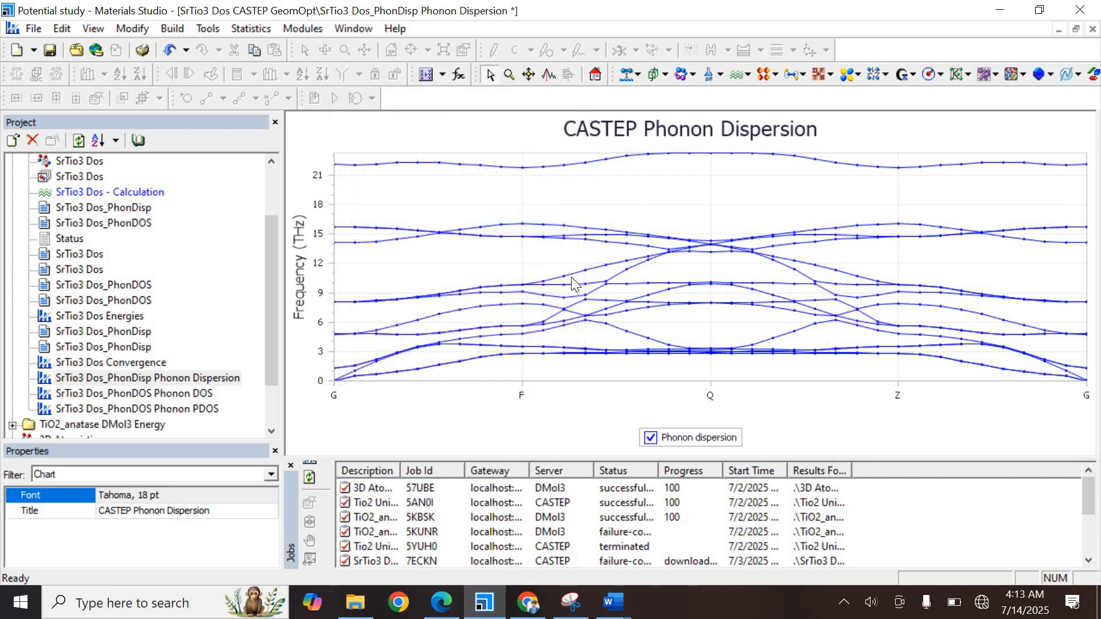